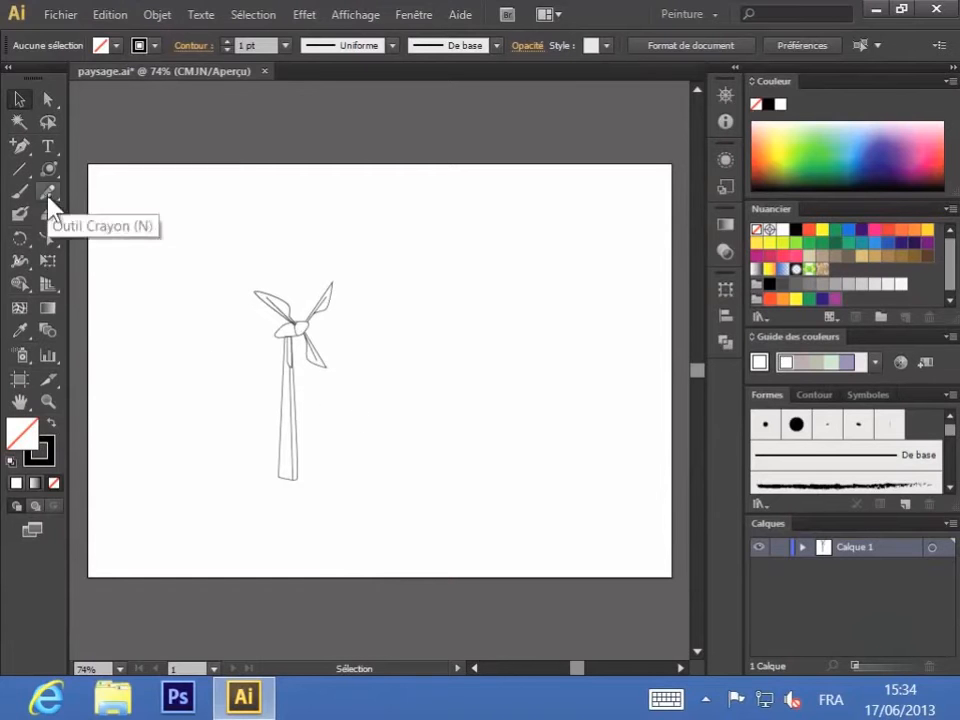
Create a new layer beneath Calque 1 and draw a closed ground outline with a wavy horizon across the artboard using the Pencil tool.
{"action": "mouse_move", "coordinate": [48, 195]}
{"action": "left_mouse_down"}
{"action": "mouse_move", "coordinate": [66, 242]}
{"action": "mouse_move", "coordinate": [52, 202]}
{"action": "left_mouse_up"}
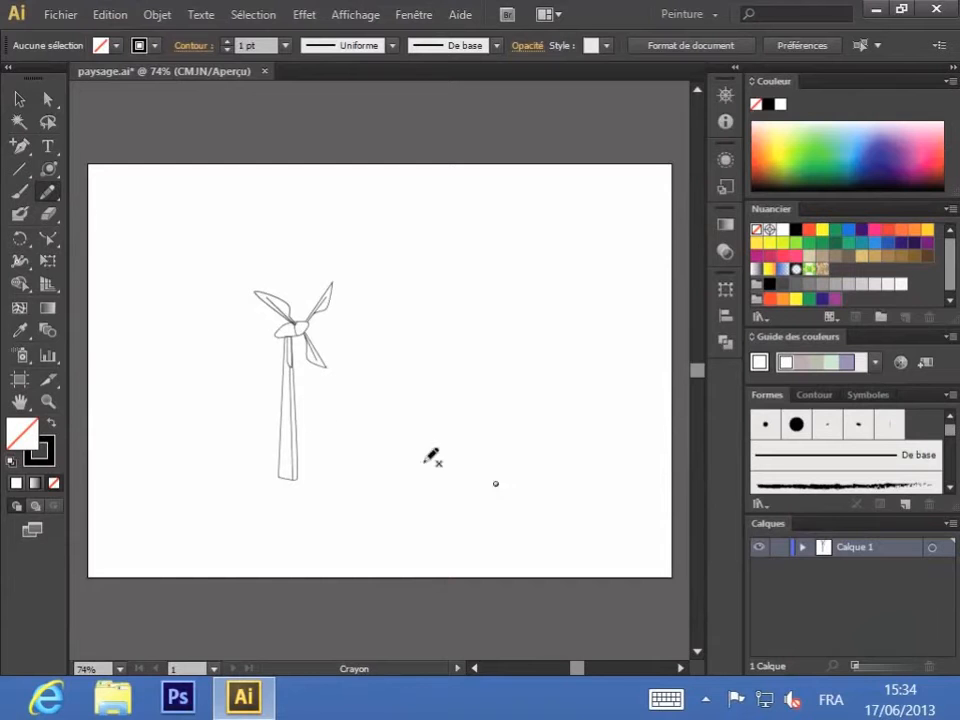
{"action": "left_click", "coordinate": [908, 667]}
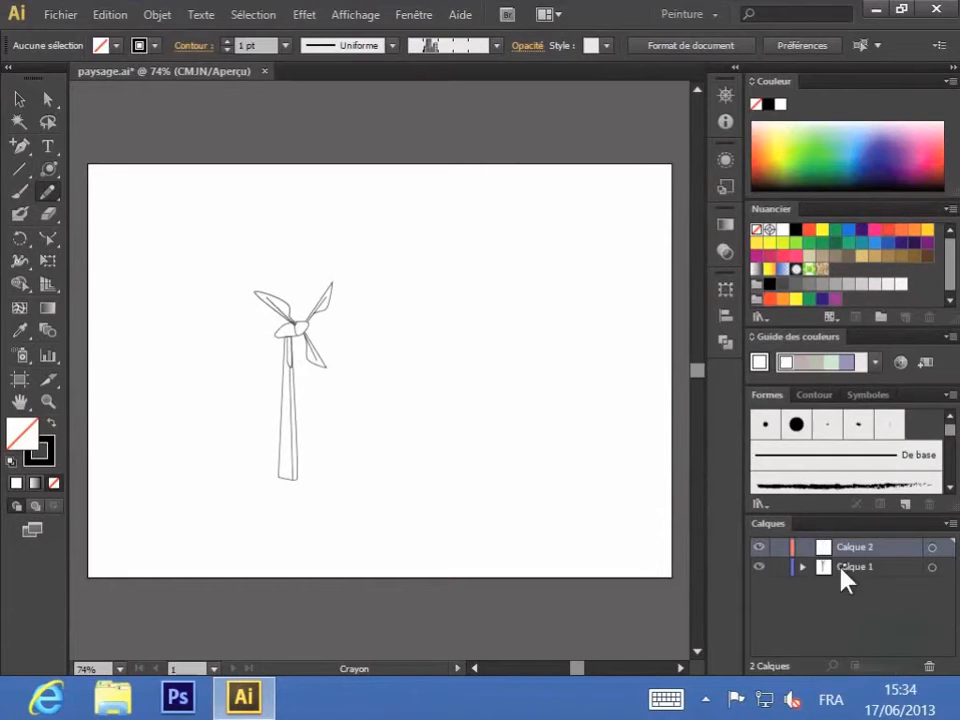
{"action": "left_click_drag", "start_coordinate": [862, 548], "coordinate": [862, 580]}
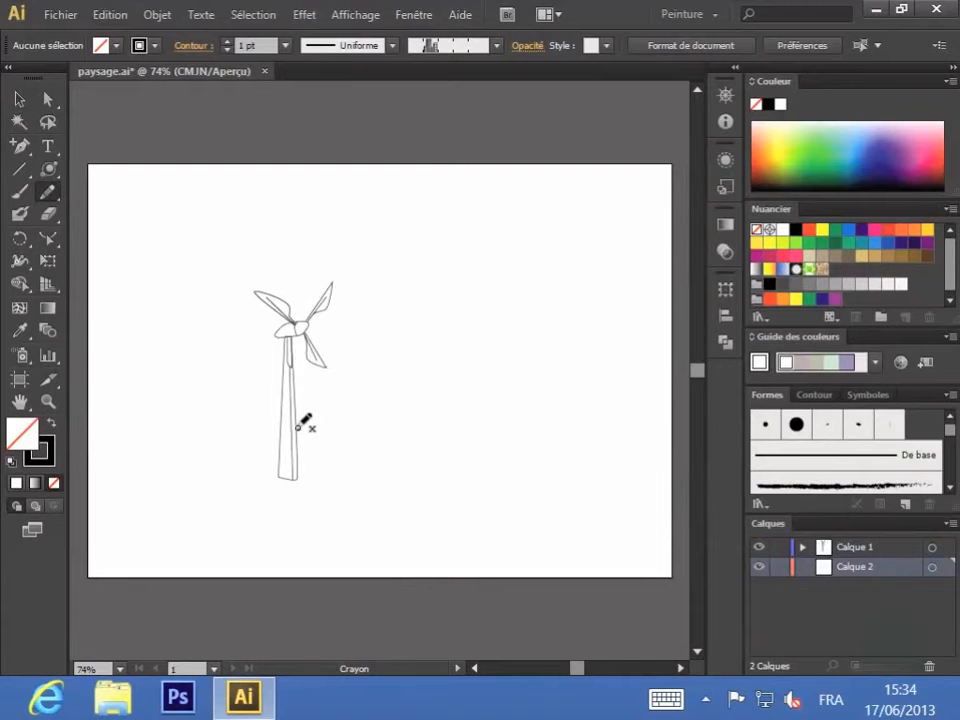
{"action": "mouse_move", "coordinate": [298, 428]}
{"action": "left_mouse_down"}
{"action": "mouse_move", "coordinate": [329, 414]}
{"action": "mouse_move", "coordinate": [377, 413]}
{"action": "mouse_move", "coordinate": [403, 428]}
{"action": "mouse_move", "coordinate": [418, 414]}
{"action": "mouse_move", "coordinate": [505, 422]}
{"action": "mouse_move", "coordinate": [537, 413]}
{"action": "mouse_move", "coordinate": [630, 436]}
{"action": "mouse_move", "coordinate": [674, 432]}
{"action": "mouse_move", "coordinate": [690, 489]}
{"action": "mouse_move", "coordinate": [672, 602]}
{"action": "mouse_move", "coordinate": [557, 619]}
{"action": "mouse_move", "coordinate": [82, 568]}
{"action": "mouse_move", "coordinate": [103, 542]}
{"action": "mouse_move", "coordinate": [91, 475]}
{"action": "mouse_move", "coordinate": [101, 438]}
{"action": "mouse_move", "coordinate": [300, 424]}
{"action": "left_mouse_up"}
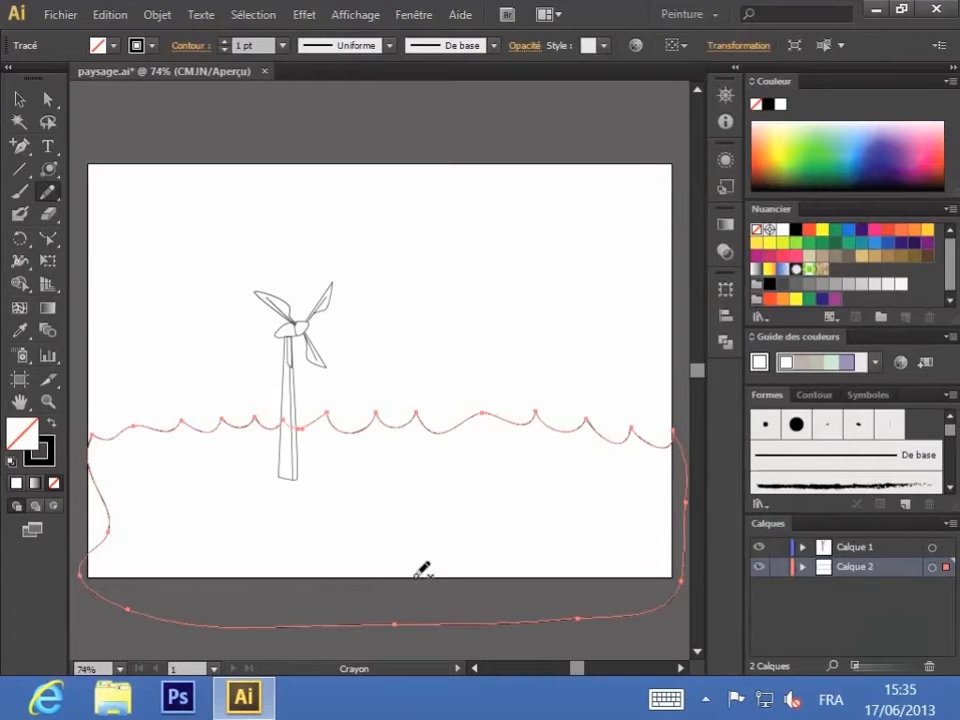
{"action": "key", "text": "ctrl+shift+a"}
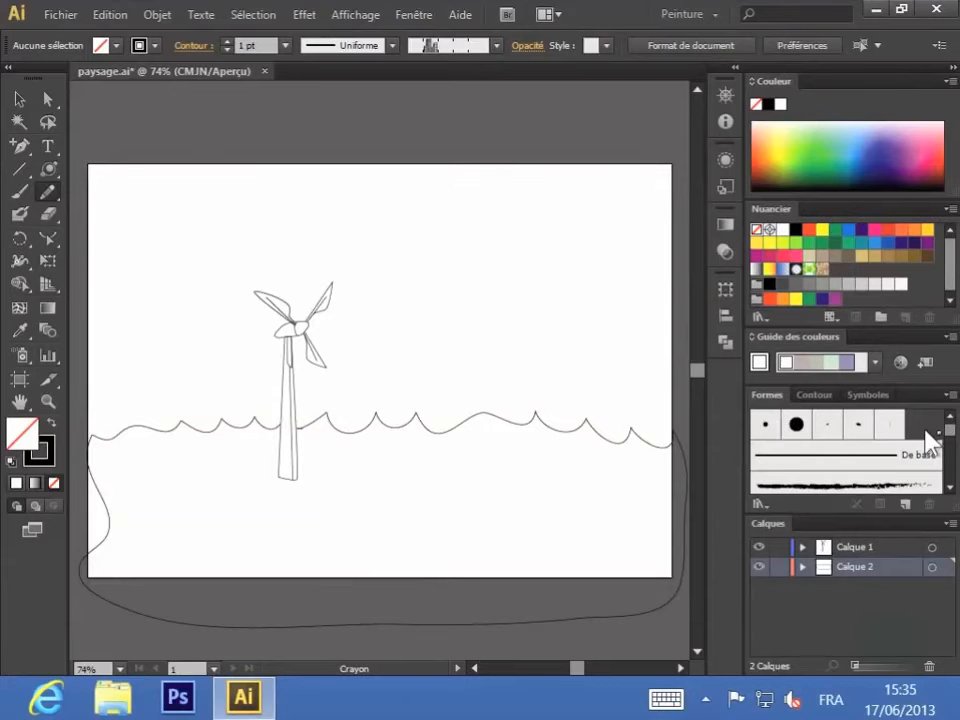
Create a new calligraphic brush with a fixed angle of -45° and a roundness of 38%.
{"action": "mouse_move", "coordinate": [949, 429]}
{"action": "left_mouse_down"}
{"action": "mouse_move", "coordinate": [947, 476]}
{"action": "mouse_move", "coordinate": [947, 429]}
{"action": "left_mouse_up"}
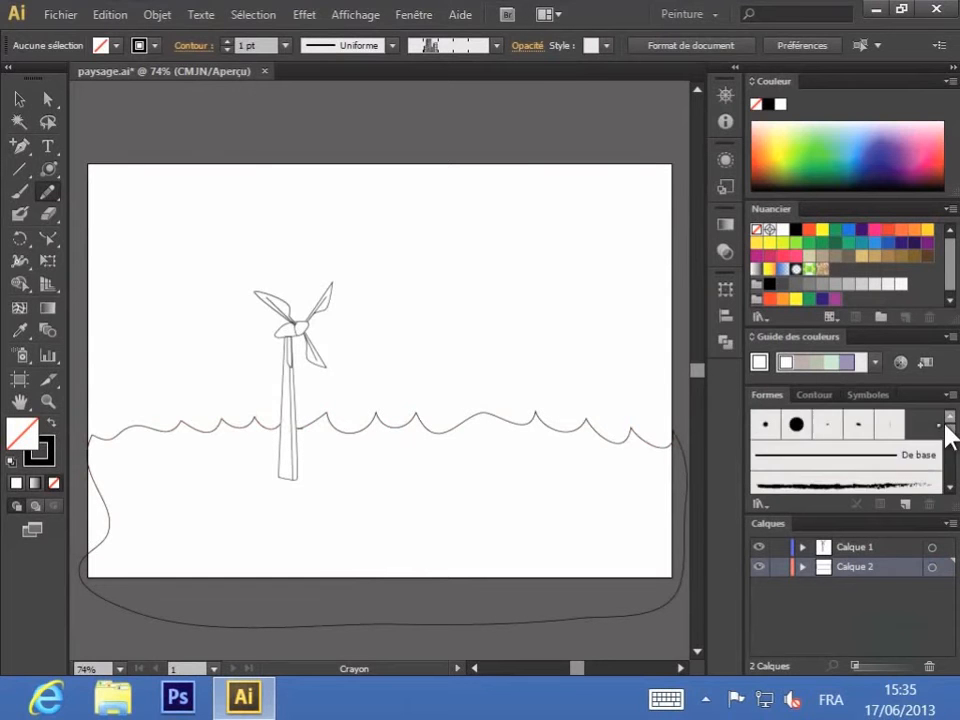
{"action": "left_click", "coordinate": [838, 469]}
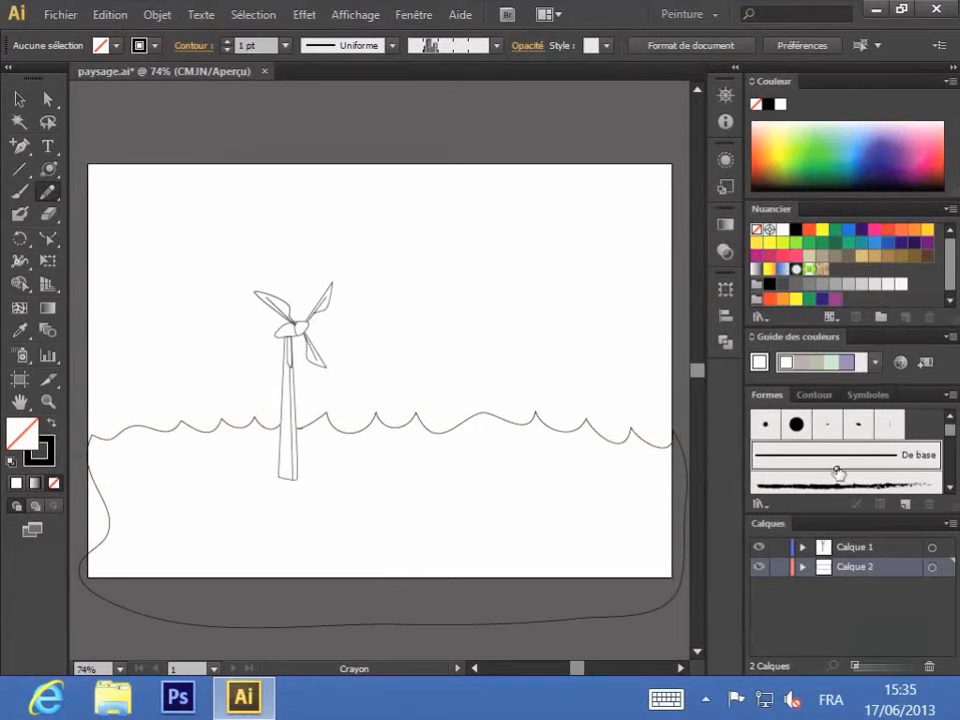
{"action": "left_click", "coordinate": [950, 398]}
{"action": "left_click", "coordinate": [946, 400]}
{"action": "left_click", "coordinate": [947, 399]}
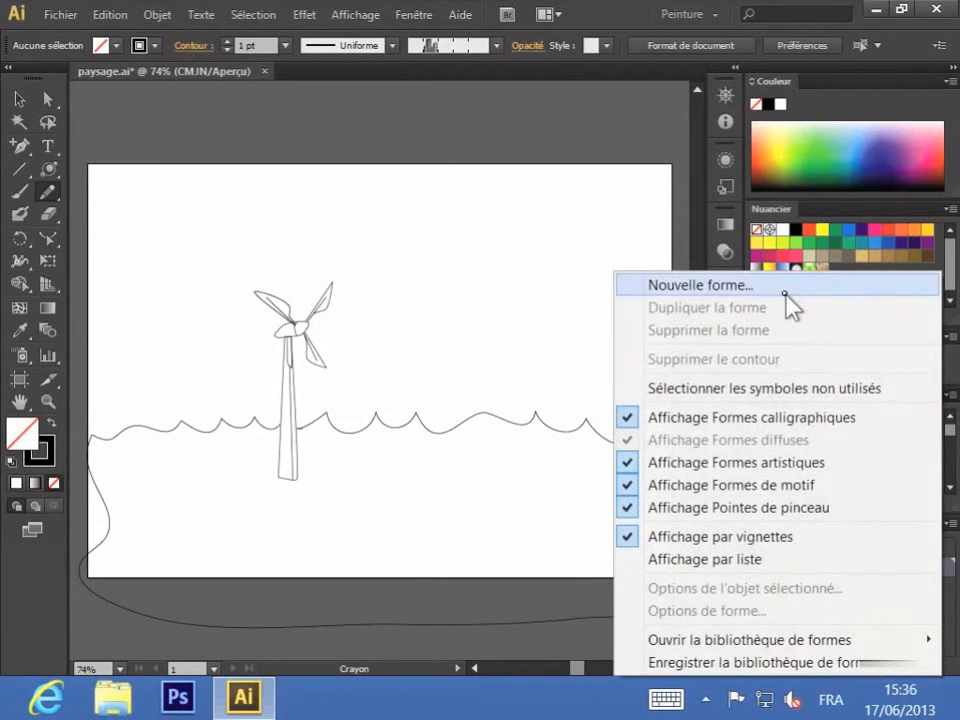
{"action": "left_click", "coordinate": [783, 290]}
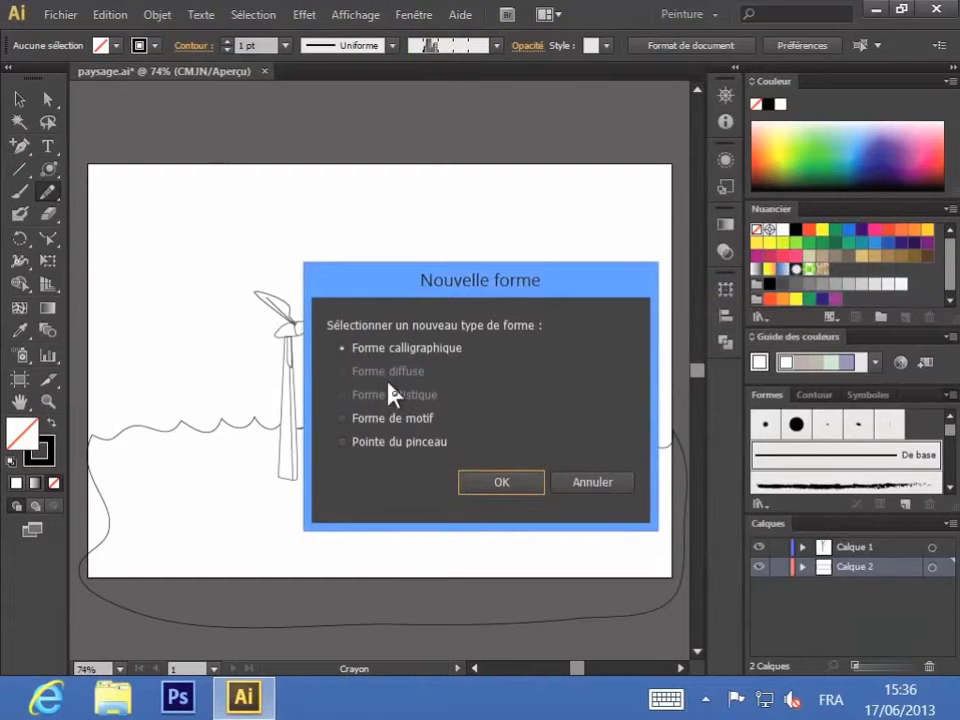
{"action": "left_click", "coordinate": [495, 488]}
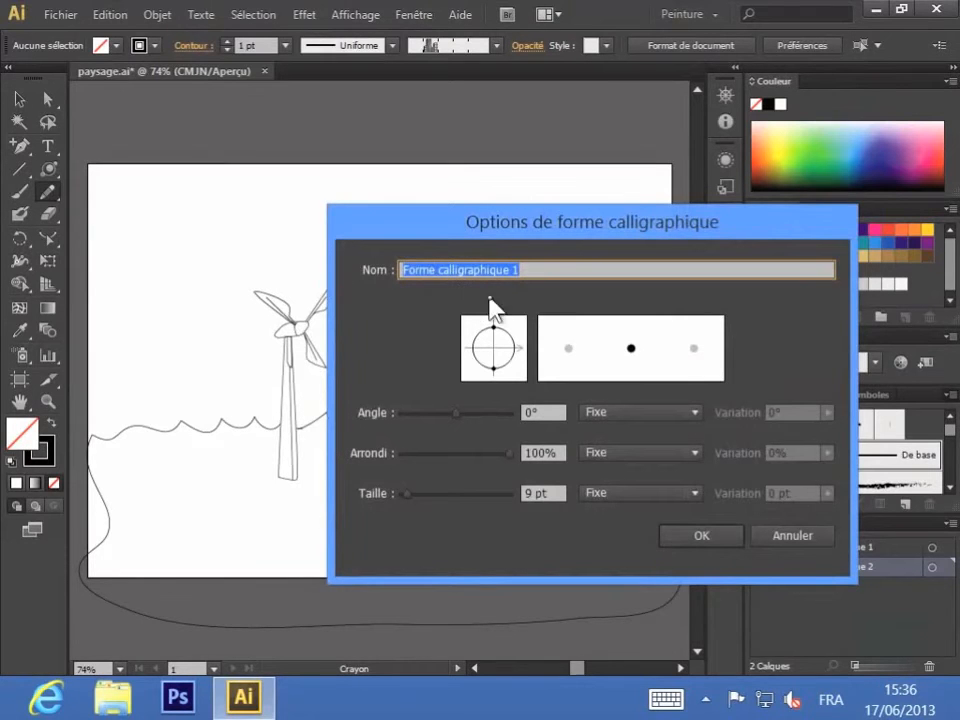
{"action": "left_click", "coordinate": [493, 369]}
{"action": "mouse_move", "coordinate": [493, 369]}
{"action": "left_mouse_down"}
{"action": "mouse_move", "coordinate": [493, 356]}
{"action": "mouse_move", "coordinate": [478, 381]}
{"action": "left_mouse_up"}
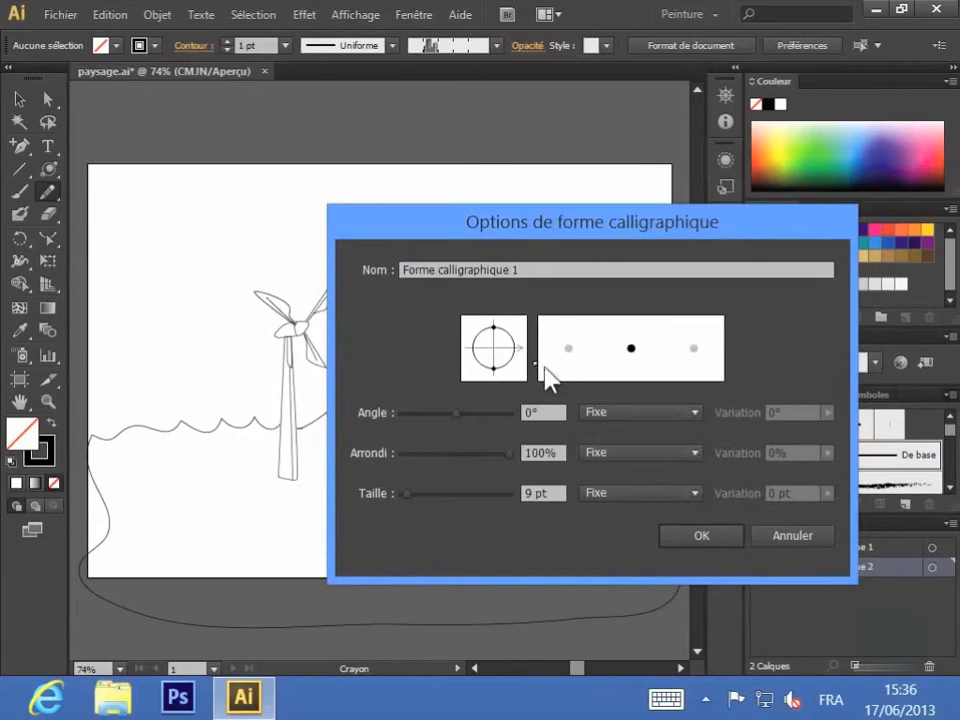
{"action": "mouse_move", "coordinate": [514, 360]}
{"action": "left_mouse_down"}
{"action": "mouse_move", "coordinate": [497, 378]}
{"action": "mouse_move", "coordinate": [505, 337]}
{"action": "mouse_move", "coordinate": [509, 361]}
{"action": "mouse_move", "coordinate": [495, 375]}
{"action": "mouse_move", "coordinate": [482, 354]}
{"action": "mouse_move", "coordinate": [485, 365]}
{"action": "mouse_move", "coordinate": [516, 350]}
{"action": "mouse_move", "coordinate": [506, 352]}
{"action": "left_mouse_up"}
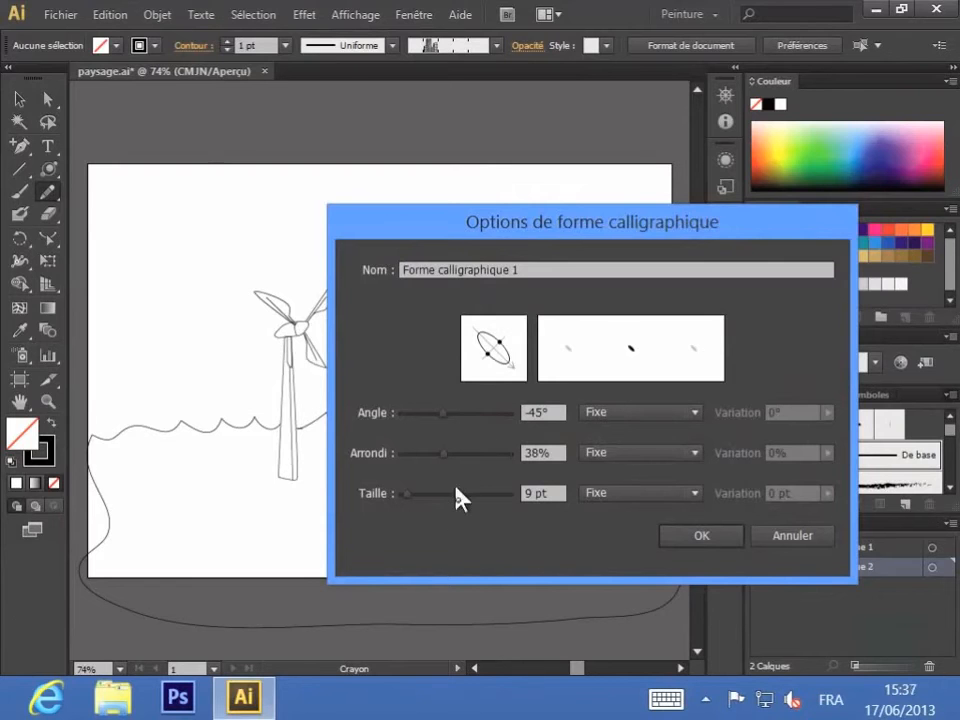
{"action": "left_click", "coordinate": [688, 545]}
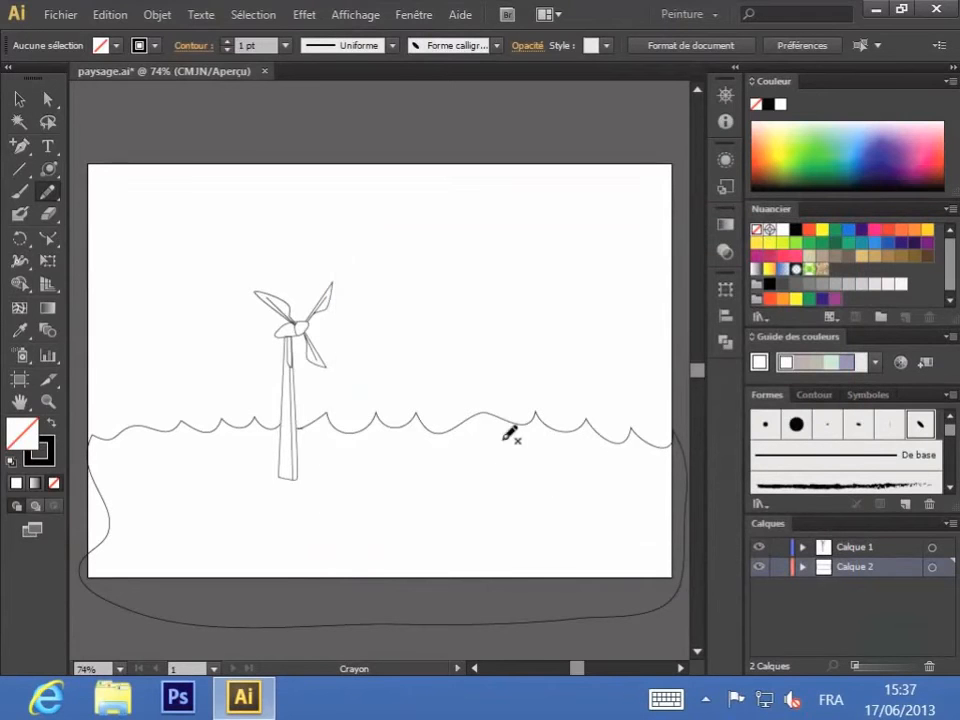
Draw a branching tree trunk with the Pencil tool and paint a scalloped foliage outline around it with the new calligraphic brush.
{"action": "mouse_move", "coordinate": [510, 471]}
{"action": "left_mouse_down"}
{"action": "mouse_move", "coordinate": [528, 407]}
{"action": "mouse_move", "coordinate": [517, 383]}
{"action": "mouse_move", "coordinate": [462, 352]}
{"action": "mouse_move", "coordinate": [437, 289]}
{"action": "mouse_move", "coordinate": [448, 263]}
{"action": "mouse_move", "coordinate": [475, 336]}
{"action": "mouse_move", "coordinate": [507, 337]}
{"action": "mouse_move", "coordinate": [486, 298]}
{"action": "mouse_move", "coordinate": [496, 257]}
{"action": "mouse_move", "coordinate": [502, 295]}
{"action": "mouse_move", "coordinate": [524, 297]}
{"action": "mouse_move", "coordinate": [527, 250]}
{"action": "mouse_move", "coordinate": [541, 288]}
{"action": "mouse_move", "coordinate": [523, 340]}
{"action": "mouse_move", "coordinate": [546, 307]}
{"action": "mouse_move", "coordinate": [551, 276]}
{"action": "mouse_move", "coordinate": [564, 302]}
{"action": "mouse_move", "coordinate": [577, 292]}
{"action": "mouse_move", "coordinate": [584, 242]}
{"action": "mouse_move", "coordinate": [601, 289]}
{"action": "mouse_move", "coordinate": [563, 321]}
{"action": "mouse_move", "coordinate": [547, 354]}
{"action": "mouse_move", "coordinate": [601, 333]}
{"action": "mouse_move", "coordinate": [621, 308]}
{"action": "mouse_move", "coordinate": [620, 344]}
{"action": "mouse_move", "coordinate": [574, 378]}
{"action": "mouse_move", "coordinate": [554, 480]}
{"action": "mouse_move", "coordinate": [544, 490]}
{"action": "mouse_move", "coordinate": [510, 472]}
{"action": "left_mouse_up"}
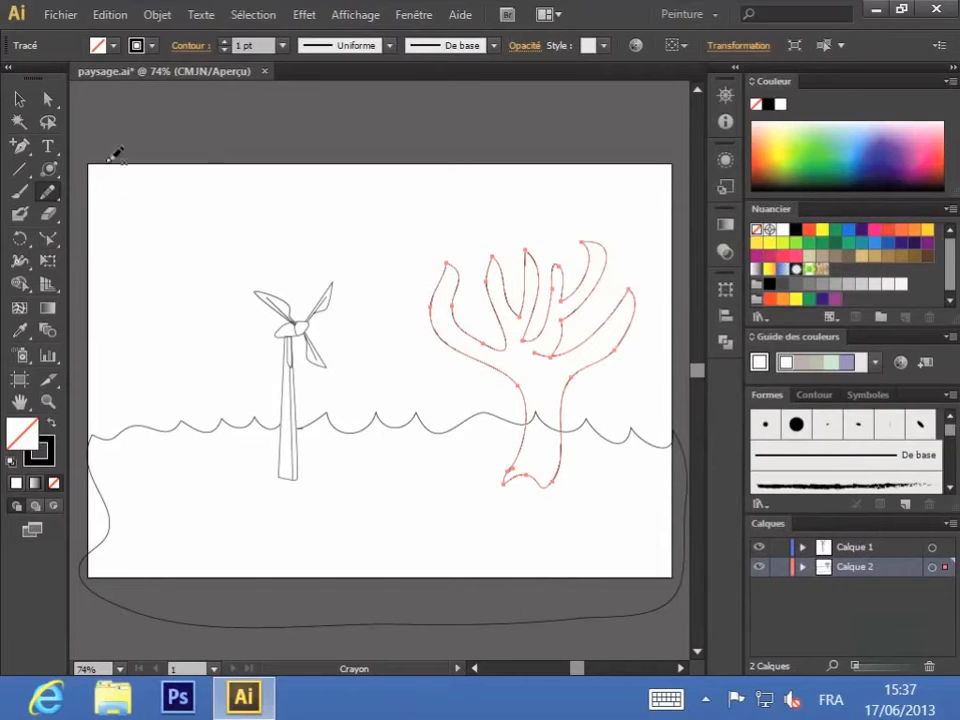
{"action": "left_click", "coordinate": [20, 194]}
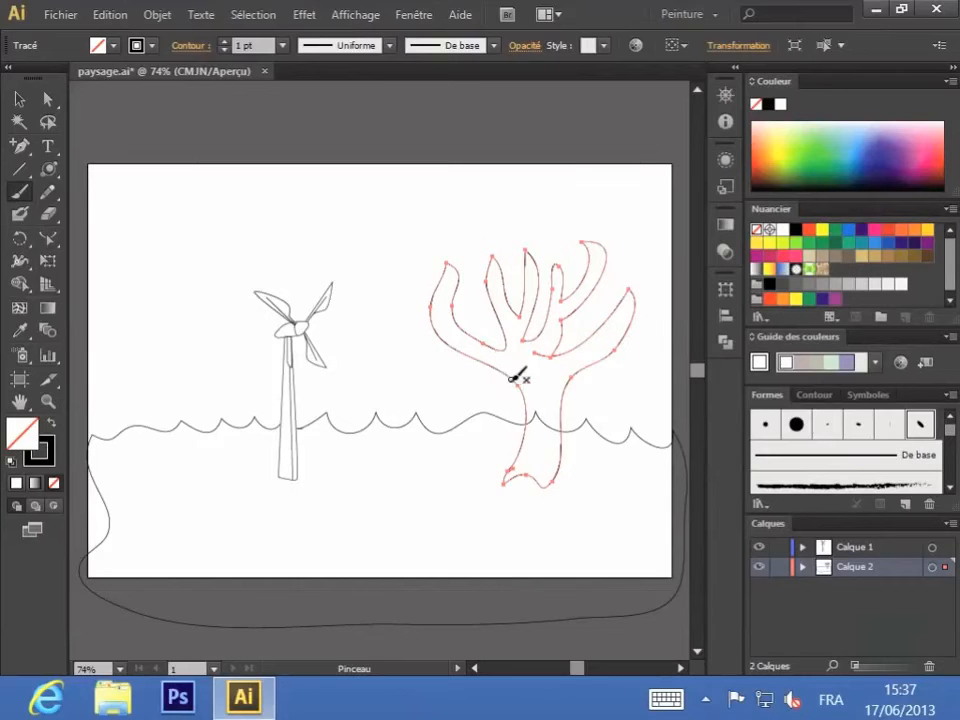
{"action": "mouse_move", "coordinate": [514, 378]}
{"action": "left_mouse_down"}
{"action": "mouse_move", "coordinate": [425, 368]}
{"action": "mouse_move", "coordinate": [395, 320]}
{"action": "mouse_move", "coordinate": [413, 314]}
{"action": "mouse_move", "coordinate": [418, 260]}
{"action": "mouse_move", "coordinate": [432, 245]}
{"action": "mouse_move", "coordinate": [505, 226]}
{"action": "mouse_move", "coordinate": [513, 213]}
{"action": "mouse_move", "coordinate": [542, 222]}
{"action": "mouse_move", "coordinate": [580, 210]}
{"action": "mouse_move", "coordinate": [629, 246]}
{"action": "mouse_move", "coordinate": [650, 314]}
{"action": "mouse_move", "coordinate": [649, 344]}
{"action": "mouse_move", "coordinate": [578, 378]}
{"action": "left_mouse_up"}
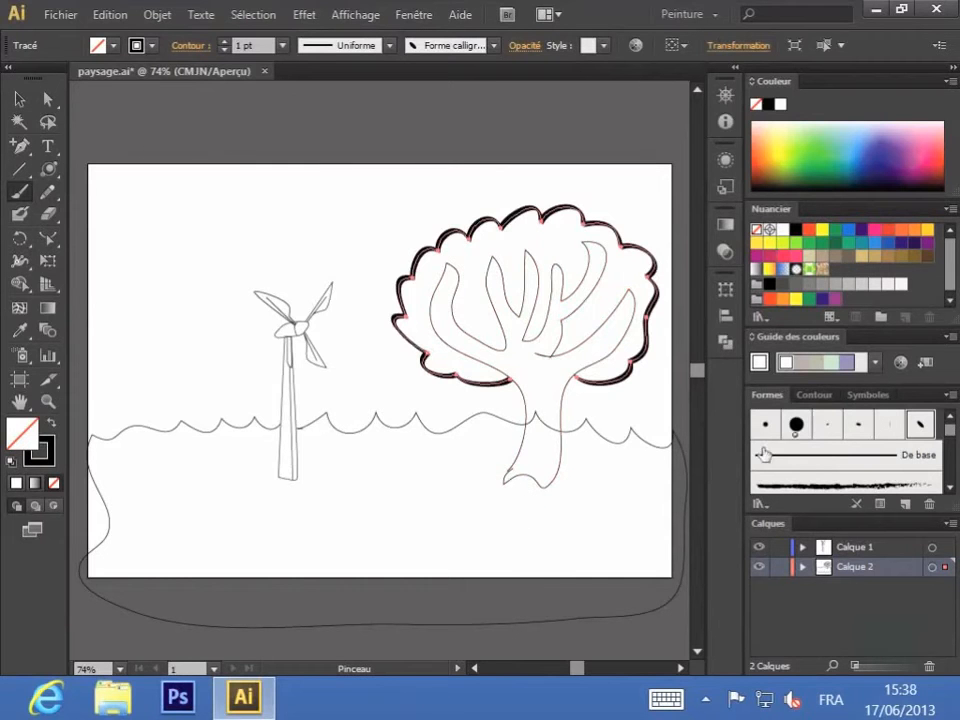
Open the decorative brush library "Ensemble de courbes élégantes et de formes florales".
{"action": "left_click", "coordinate": [952, 395]}
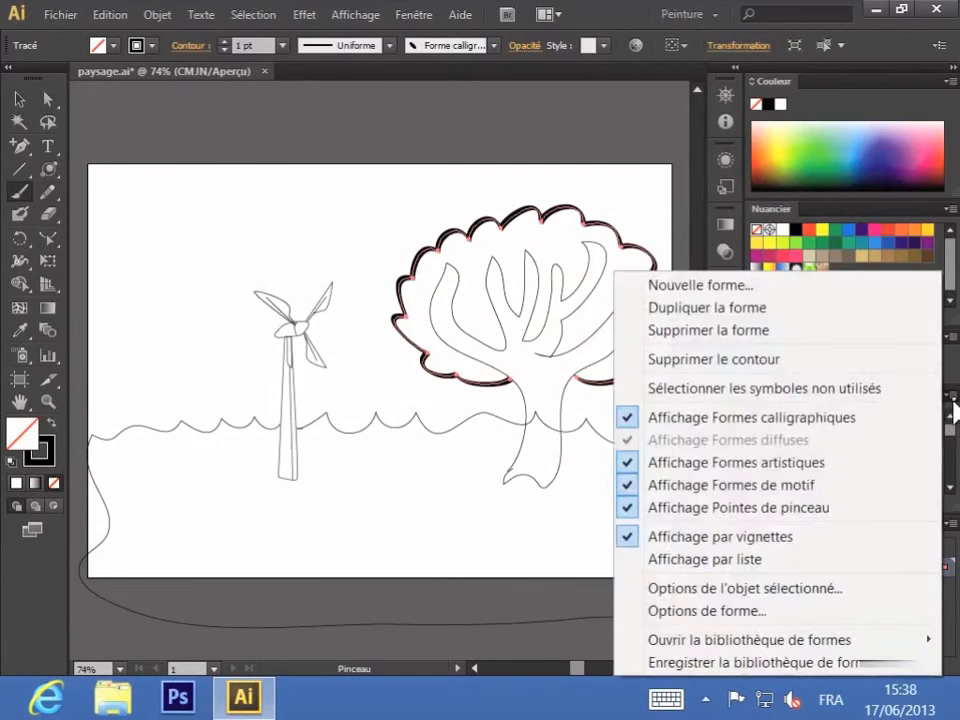
{"action": "left_click", "coordinate": [953, 403]}
{"action": "left_click", "coordinate": [951, 401]}
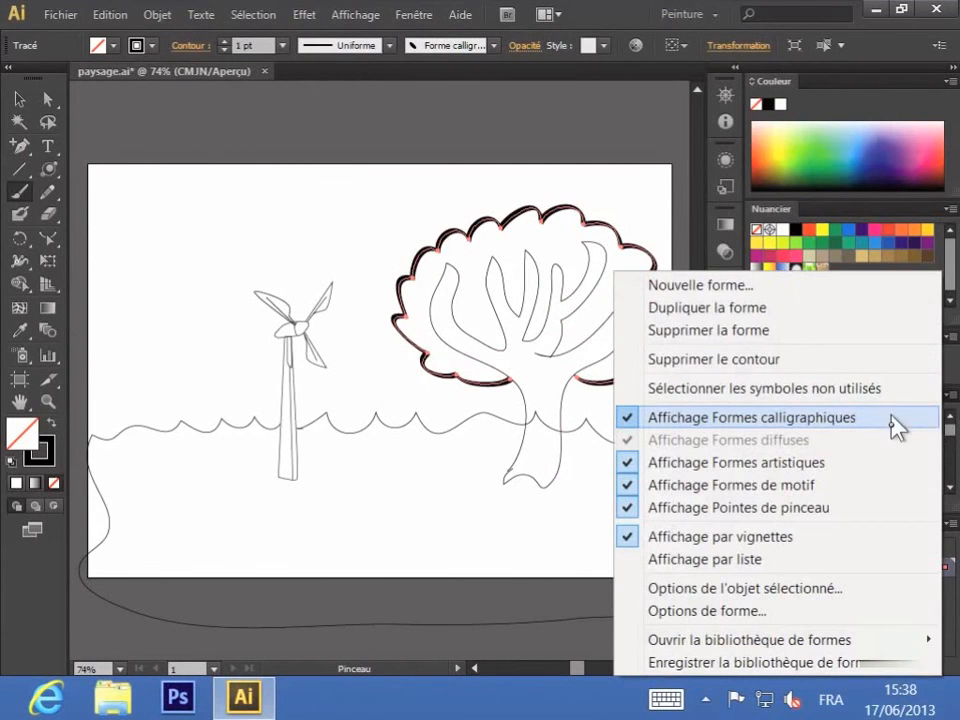
{"action": "mouse_move", "coordinate": [764, 645]}
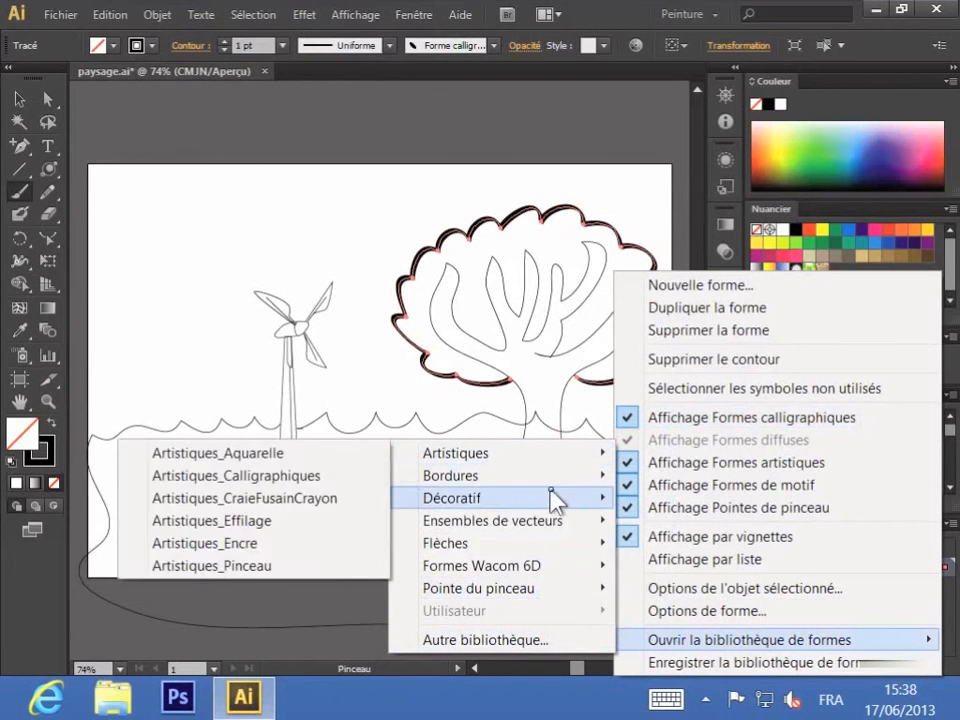
{"action": "mouse_move", "coordinate": [579, 525]}
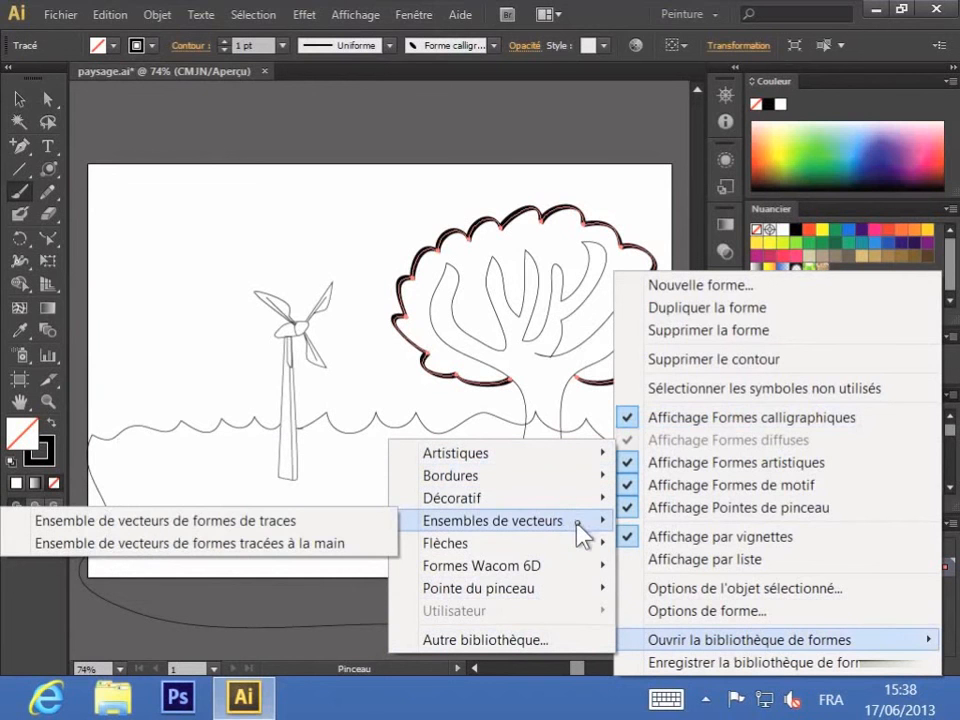
{"action": "mouse_move", "coordinate": [574, 562]}
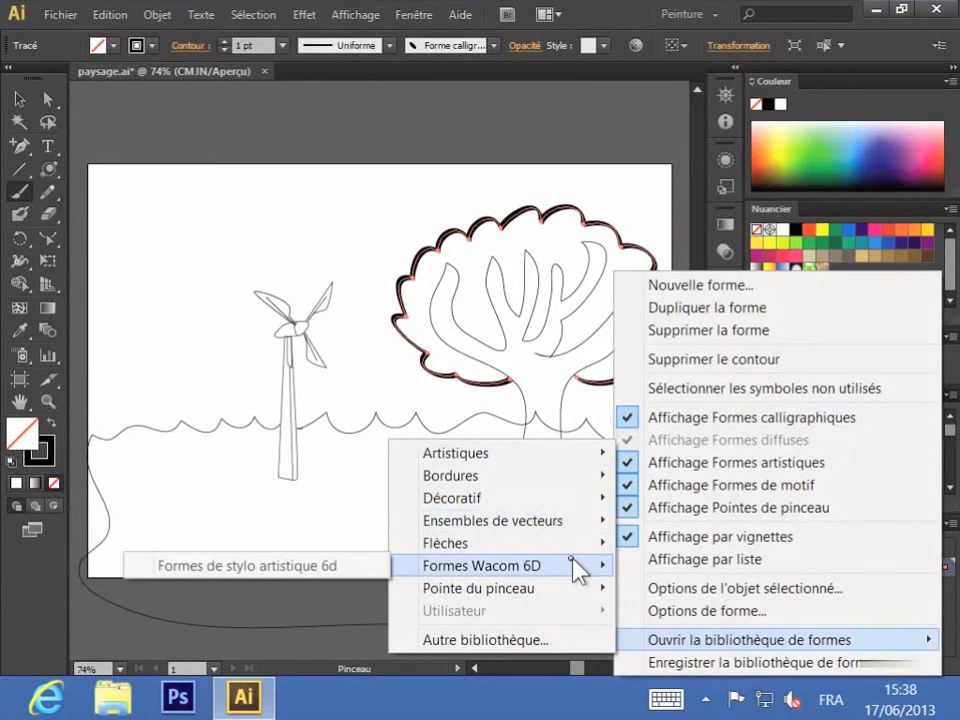
{"action": "mouse_move", "coordinate": [546, 592]}
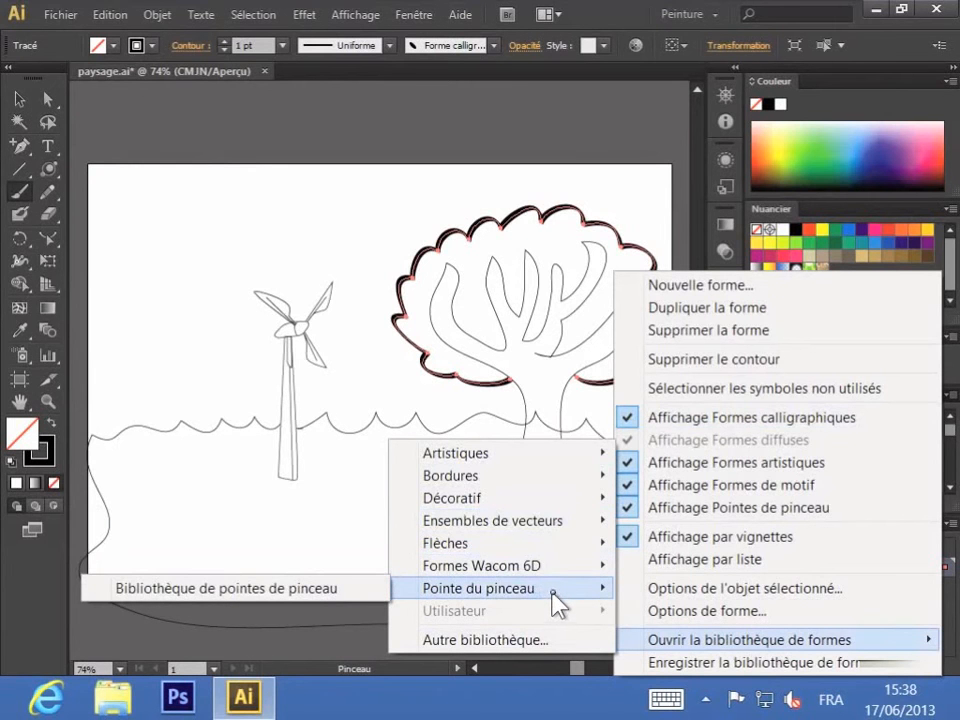
{"action": "mouse_move", "coordinate": [512, 499]}
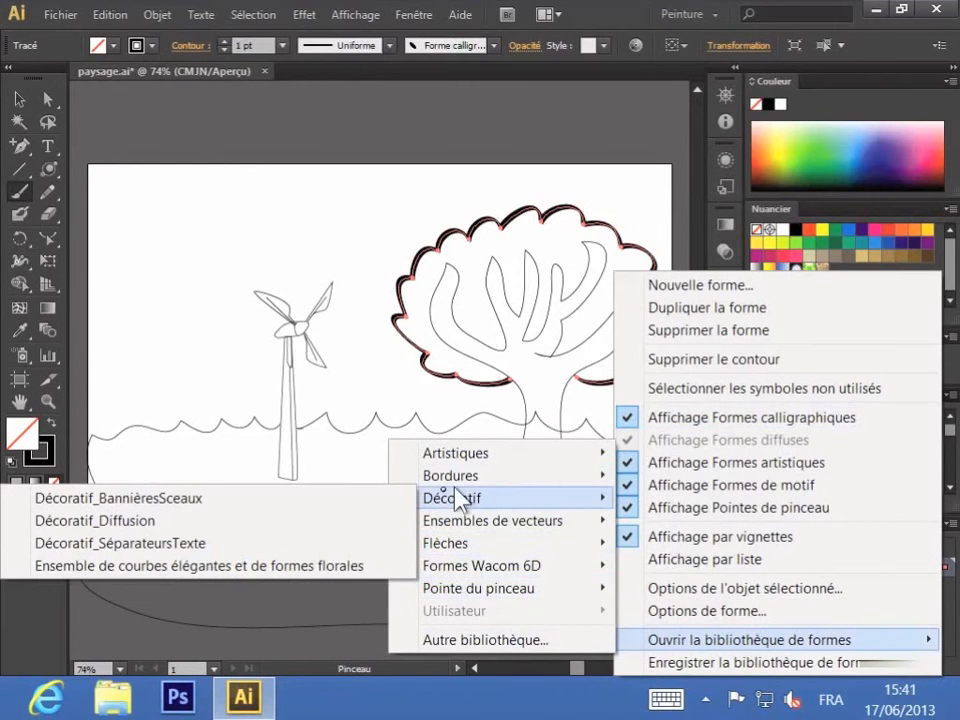
{"action": "left_click", "coordinate": [390, 566]}
Try the Ville pattern brush on the selected foliage outline, then undo it.
{"action": "mouse_move", "coordinate": [644, 478]}
{"action": "left_mouse_down"}
{"action": "mouse_move", "coordinate": [651, 253]}
{"action": "mouse_move", "coordinate": [649, 519]}
{"action": "left_mouse_up"}
{"action": "left_click", "coordinate": [435, 336]}
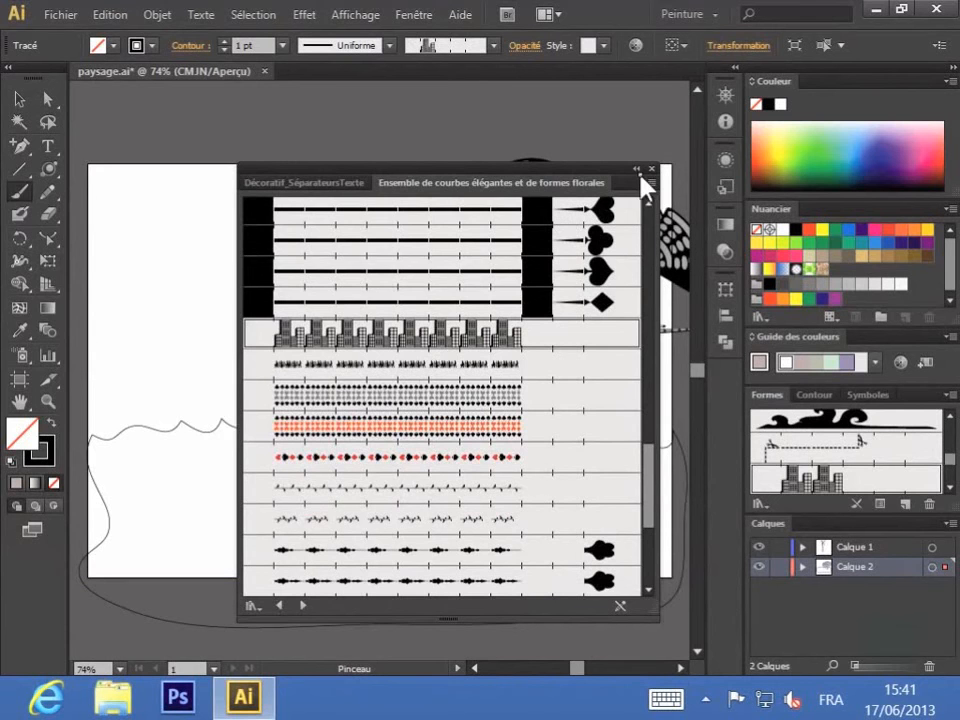
{"action": "left_click_drag", "start_coordinate": [620, 172], "coordinate": [307, 169]}
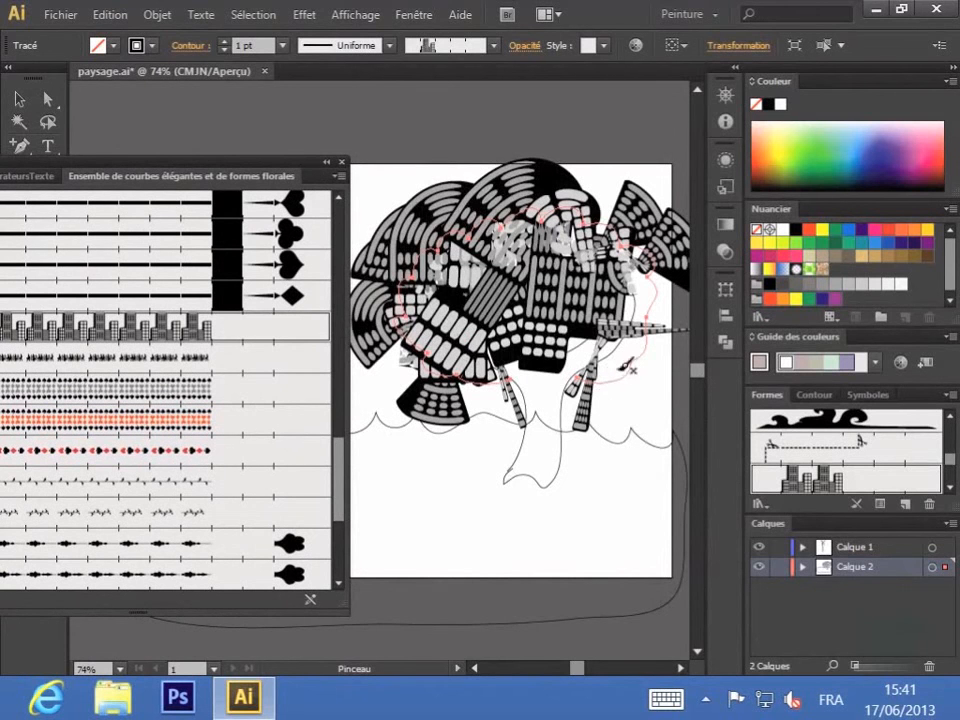
{"action": "left_click", "coordinate": [157, 16]}
{"action": "left_click", "coordinate": [138, 37]}
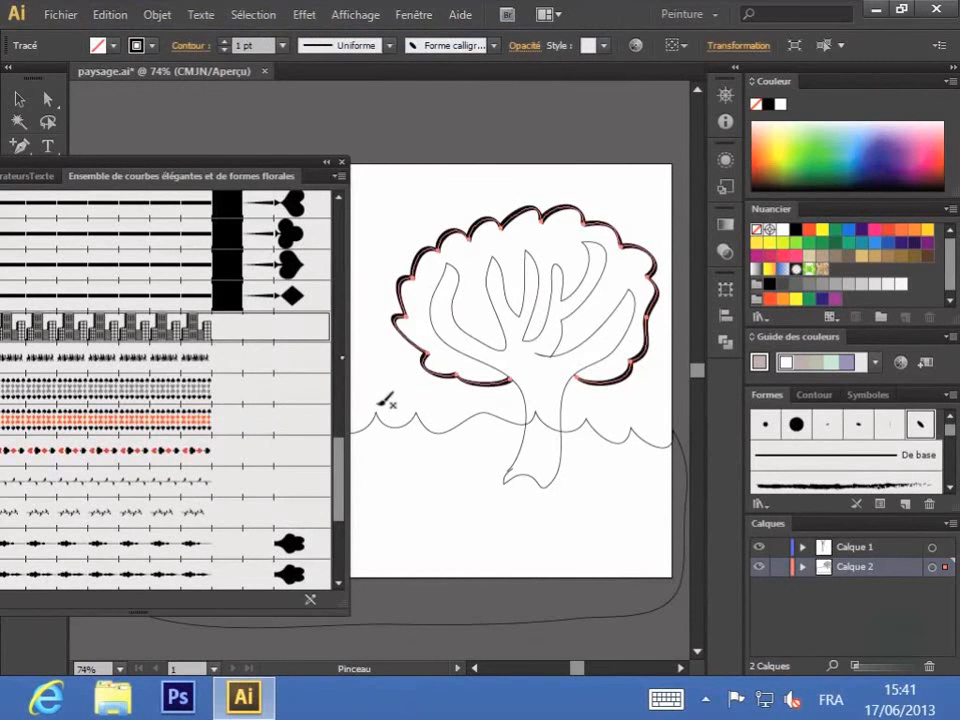
Deselect the foliage and paint a short horizontal stroke with the Ville brush on the horizon between the artboard's edge and the wind turbine.
{"action": "left_click", "coordinate": [18, 100]}
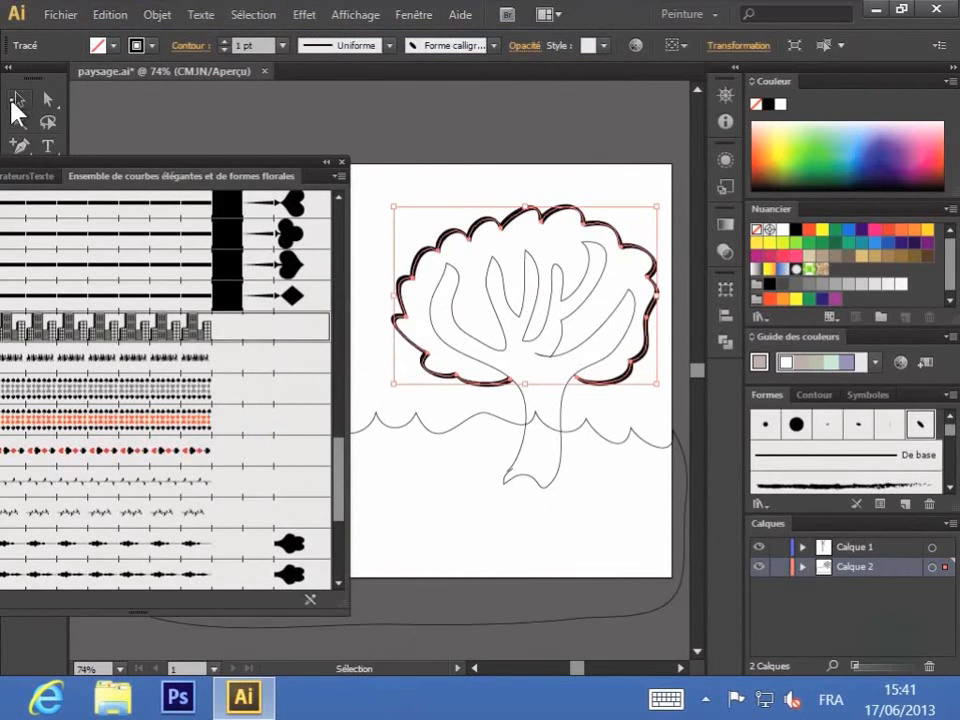
{"action": "left_click", "coordinate": [390, 186]}
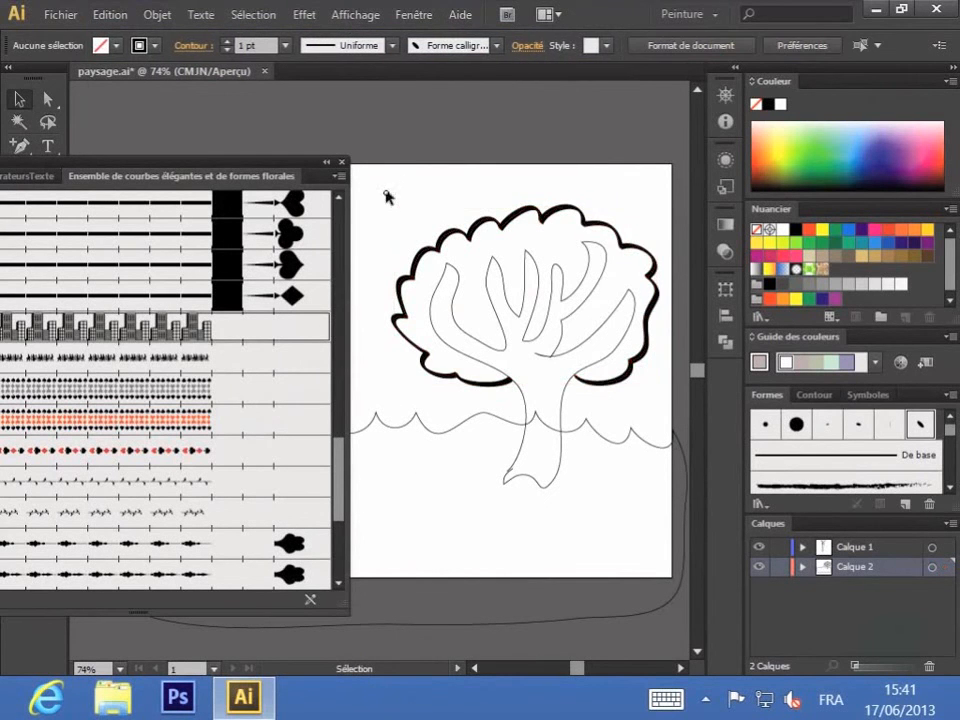
{"action": "left_click", "coordinate": [194, 328]}
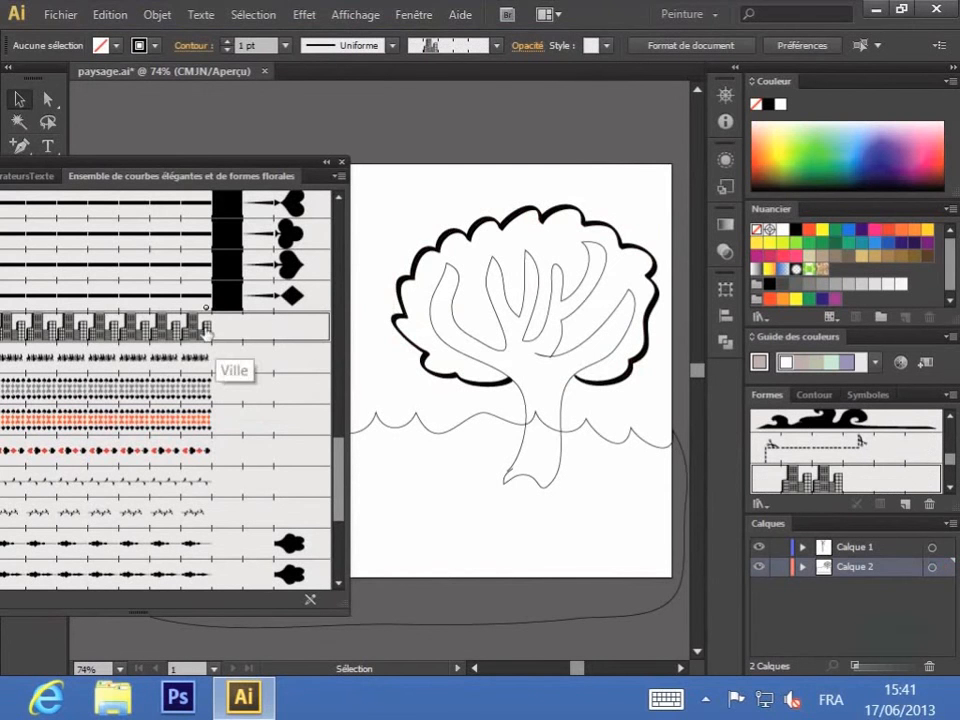
{"action": "mouse_move", "coordinate": [205, 175]}
{"action": "left_mouse_down"}
{"action": "mouse_move", "coordinate": [321, 146]}
{"action": "mouse_move", "coordinate": [500, 60]}
{"action": "left_mouse_up"}
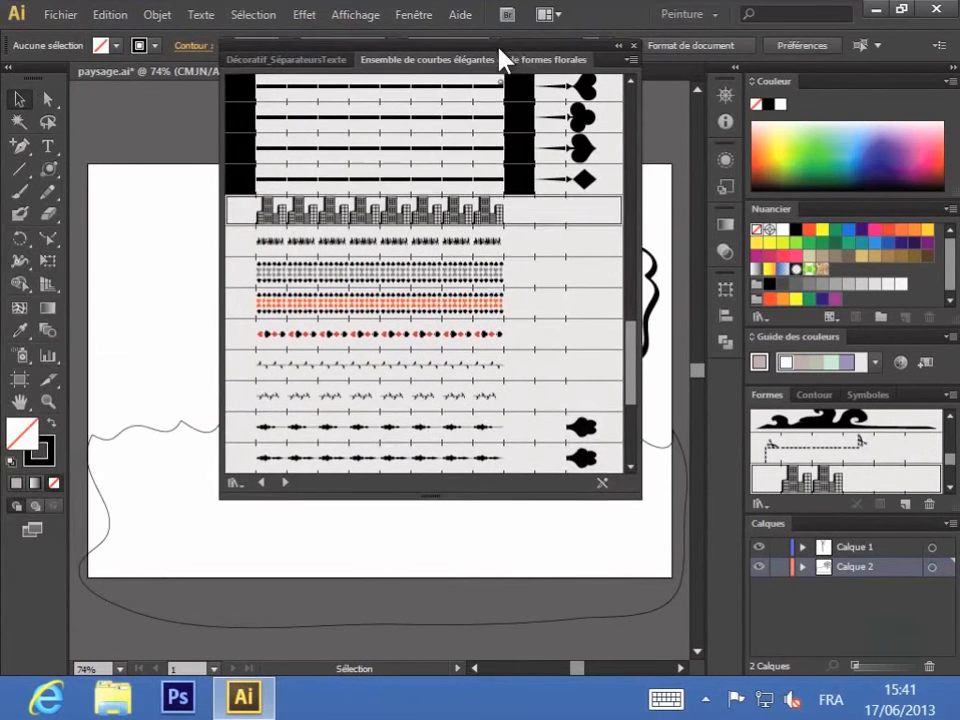
{"action": "left_click", "coordinate": [475, 212]}
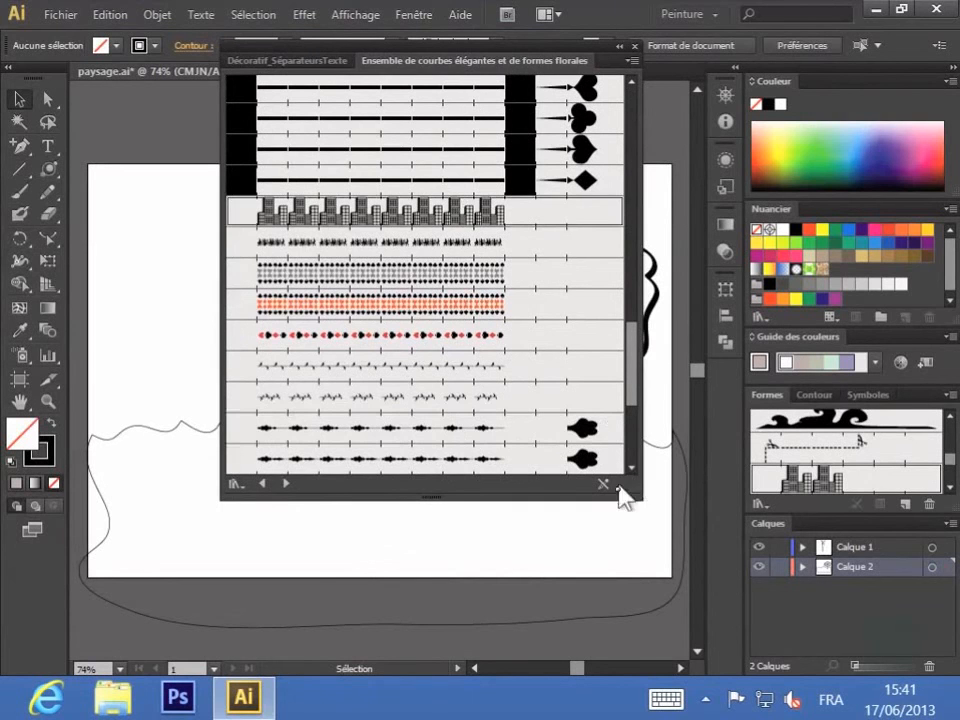
{"action": "left_click_drag", "start_coordinate": [634, 490], "coordinate": [558, 180]}
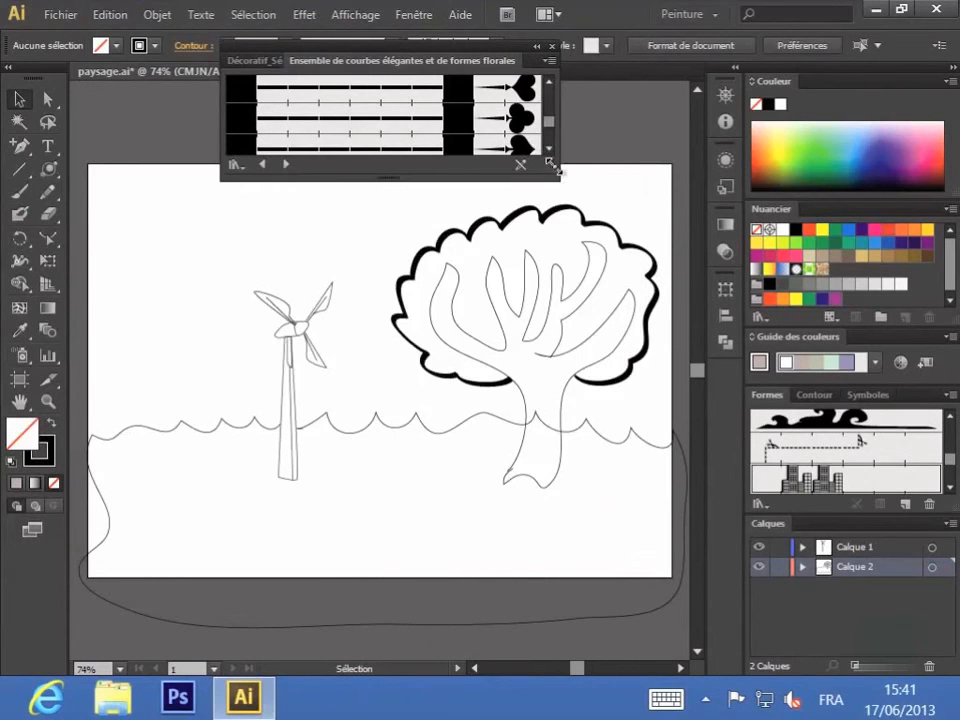
{"action": "left_click", "coordinate": [19, 191]}
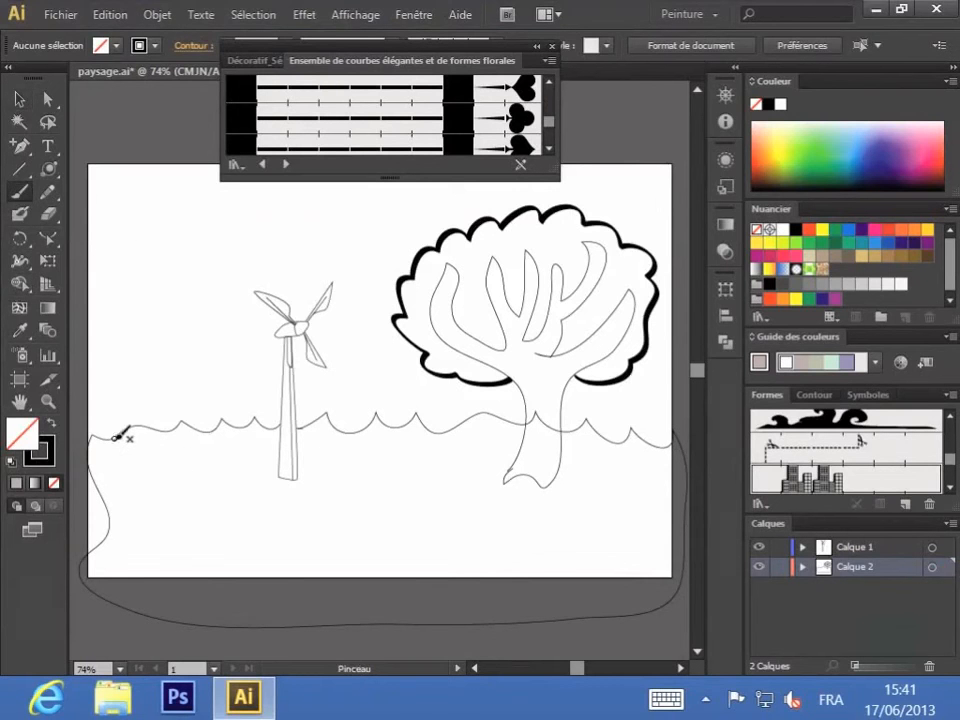
{"action": "left_click_drag", "start_coordinate": [116, 436], "coordinate": [241, 443]}
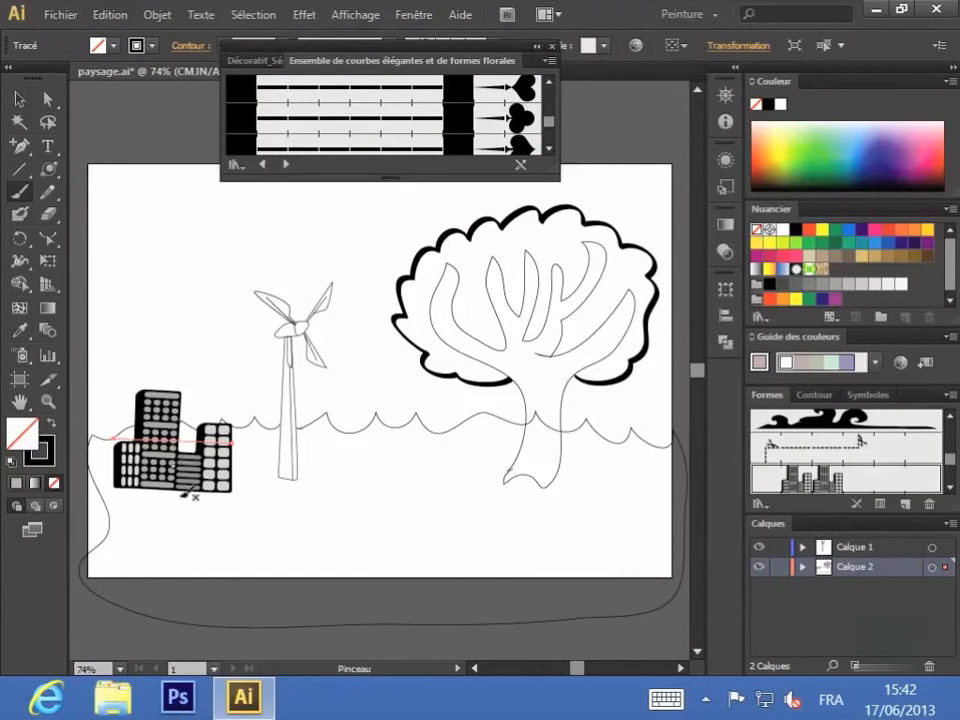
Move the city buildings up onto the horizon with the Direct Selection tool, adjust their position beside the wind turbine, and deselect them.
{"action": "left_click", "coordinate": [52, 97]}
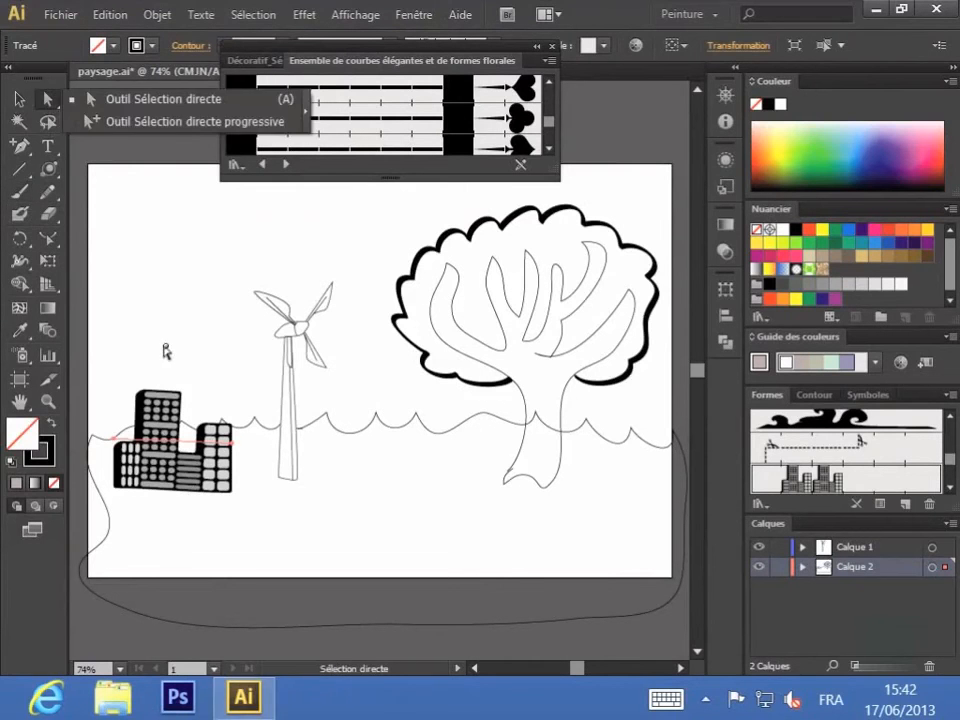
{"action": "left_click", "coordinate": [179, 482]}
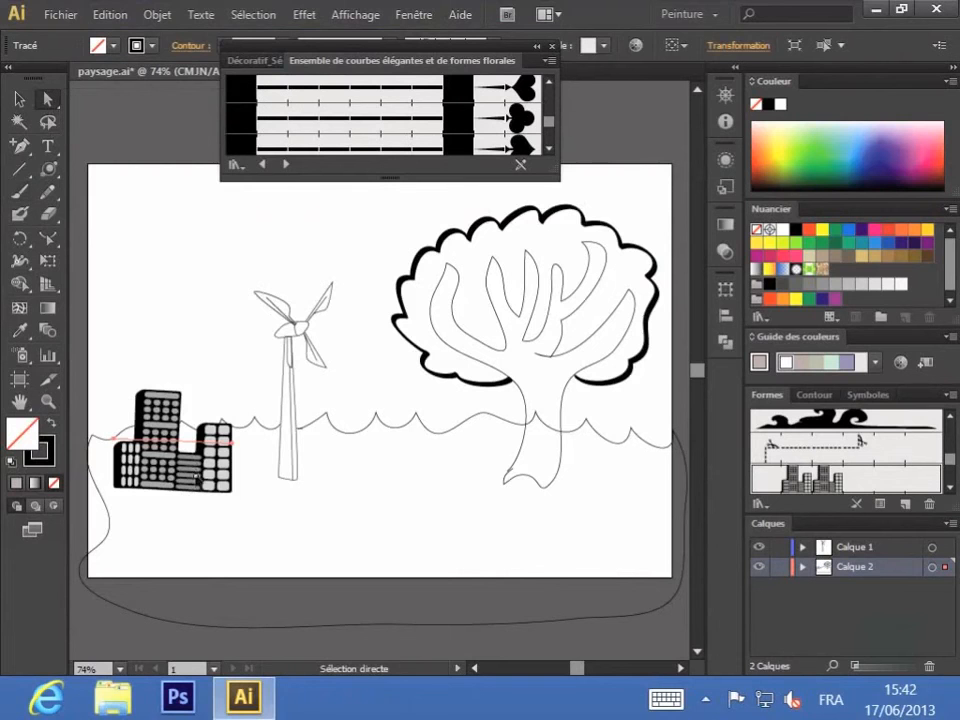
{"action": "left_click_drag", "start_coordinate": [199, 480], "coordinate": [196, 448]}
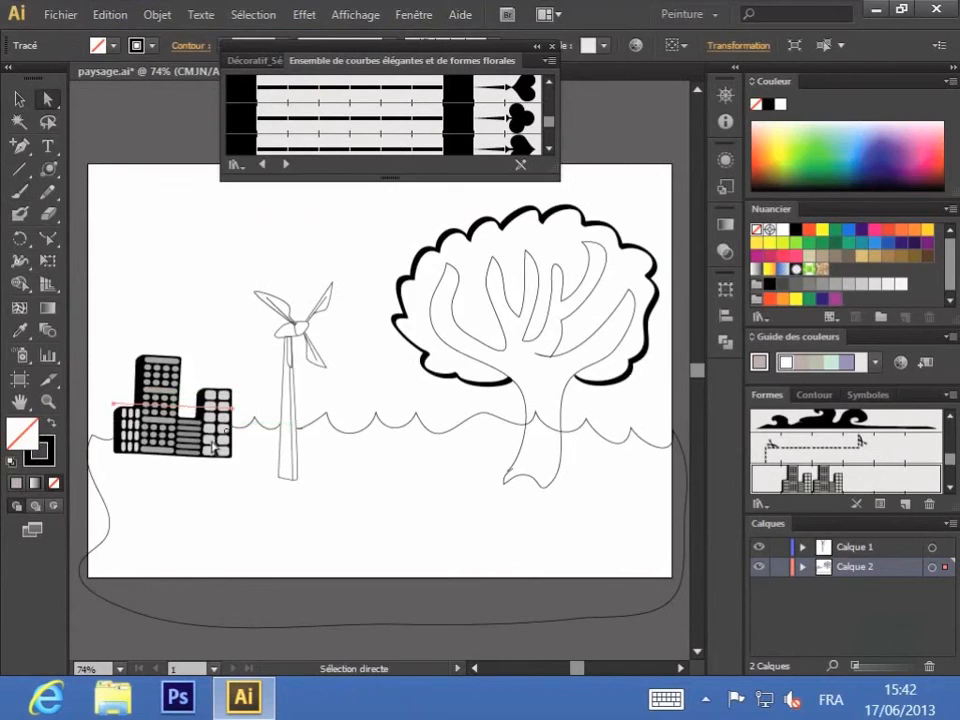
{"action": "left_click_drag", "start_coordinate": [236, 410], "coordinate": [251, 407]}
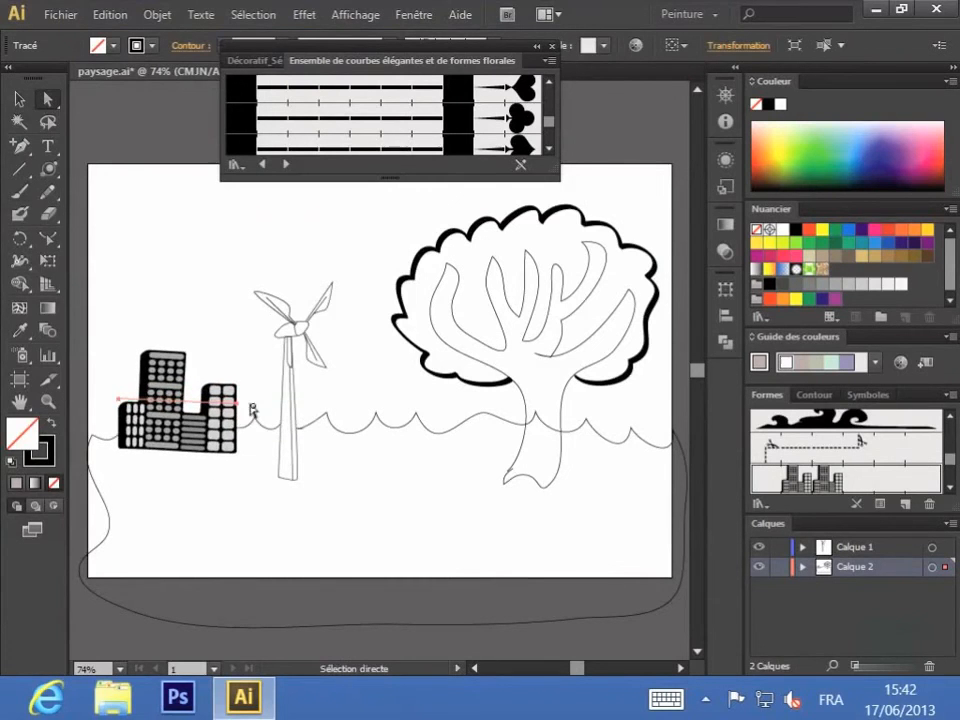
{"action": "left_click", "coordinate": [208, 487]}
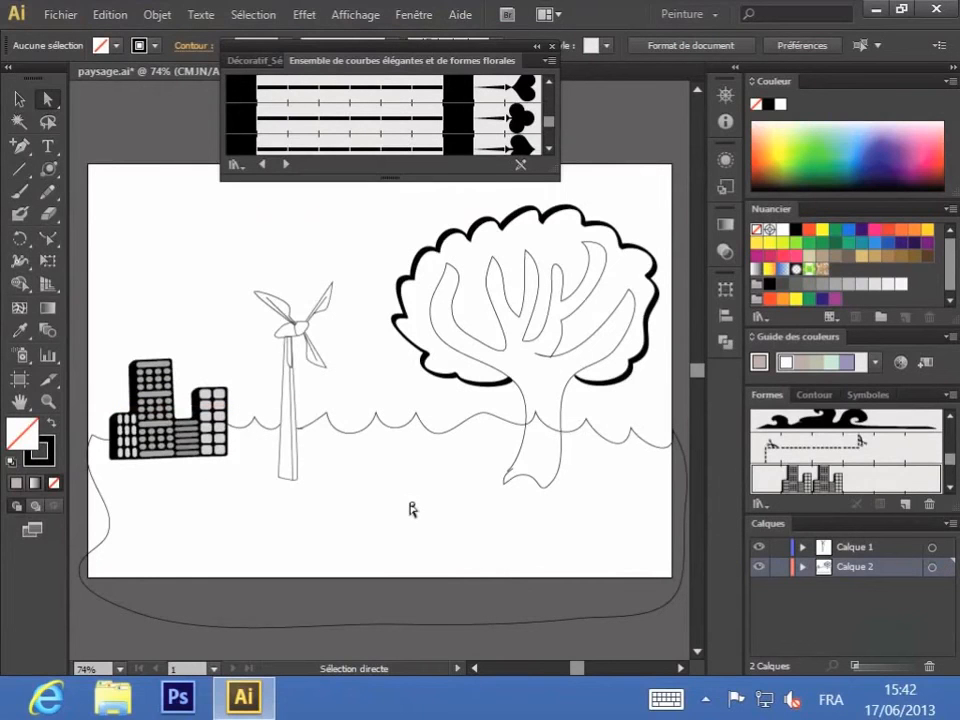
Paint seven short horizontal strokes with the grass art brush to scatter grass tufts of varying width across the ground below the horizon.
{"action": "scroll", "coordinate": [828, 458], "scroll_direction": "down", "scroll_amount": 3}
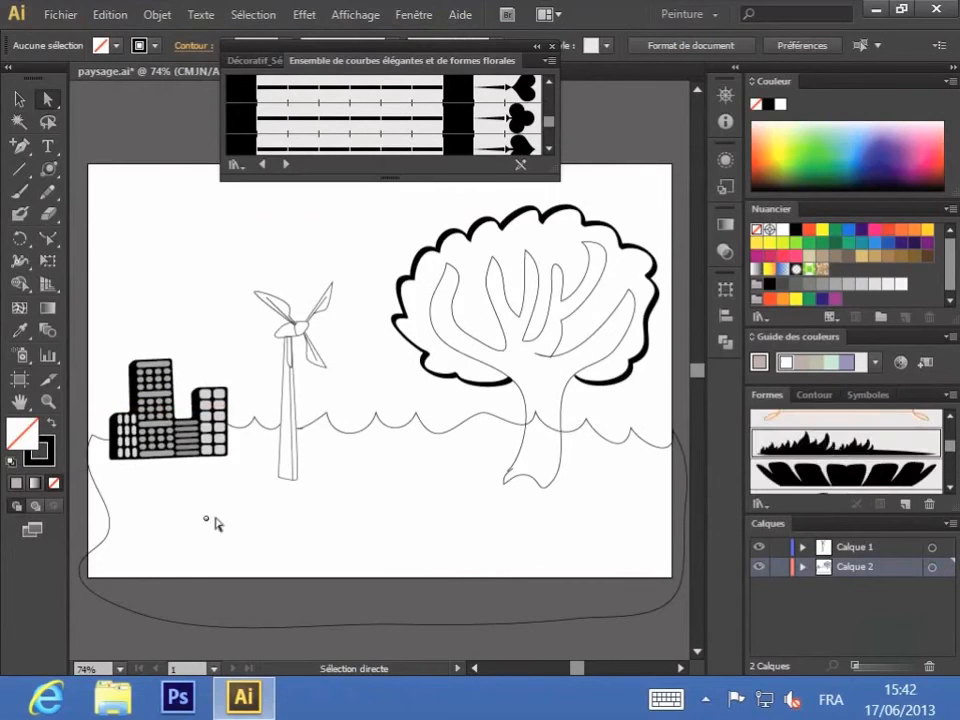
{"action": "left_click", "coordinate": [19, 192]}
{"action": "left_click_drag", "start_coordinate": [162, 500], "coordinate": [226, 500]}
{"action": "left_click_drag", "start_coordinate": [277, 543], "coordinate": [310, 543]}
{"action": "left_click_drag", "start_coordinate": [417, 532], "coordinate": [446, 532]}
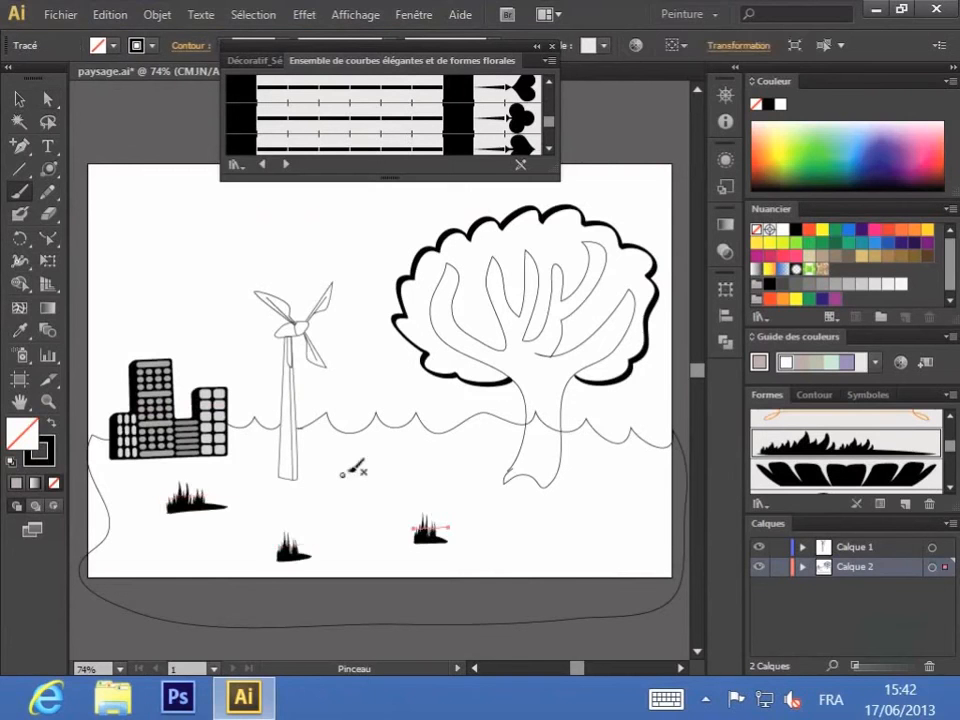
{"action": "mouse_move", "coordinate": [332, 488]}
{"action": "left_mouse_down"}
{"action": "mouse_move", "coordinate": [438, 486]}
{"action": "mouse_move", "coordinate": [493, 451]}
{"action": "left_mouse_up"}
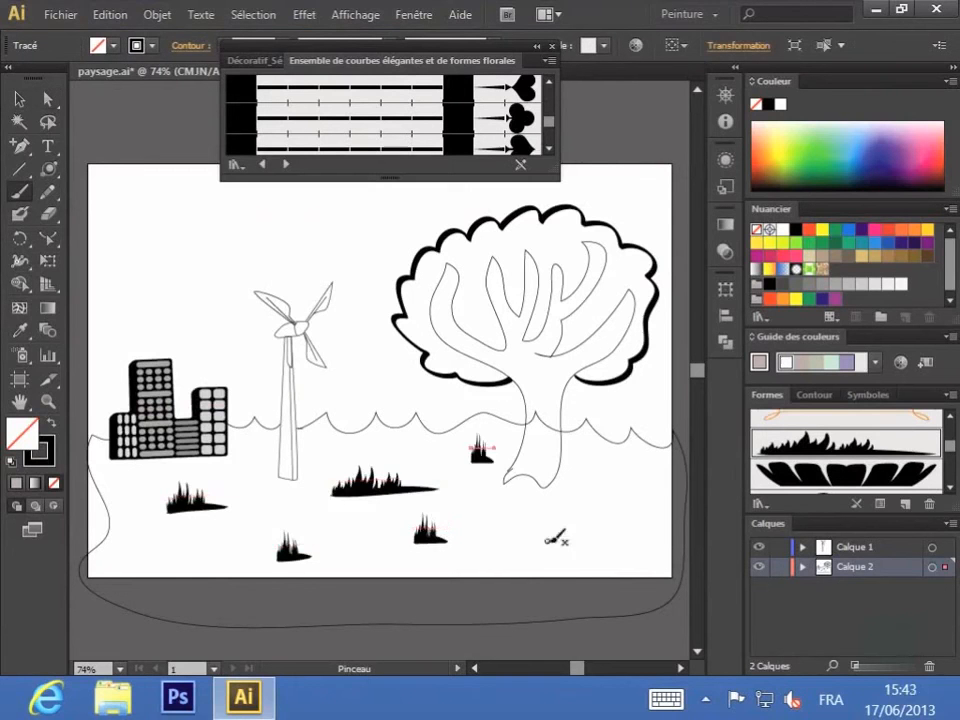
{"action": "left_click_drag", "start_coordinate": [549, 542], "coordinate": [624, 541]}
{"action": "left_click_drag", "start_coordinate": [602, 486], "coordinate": [657, 486]}
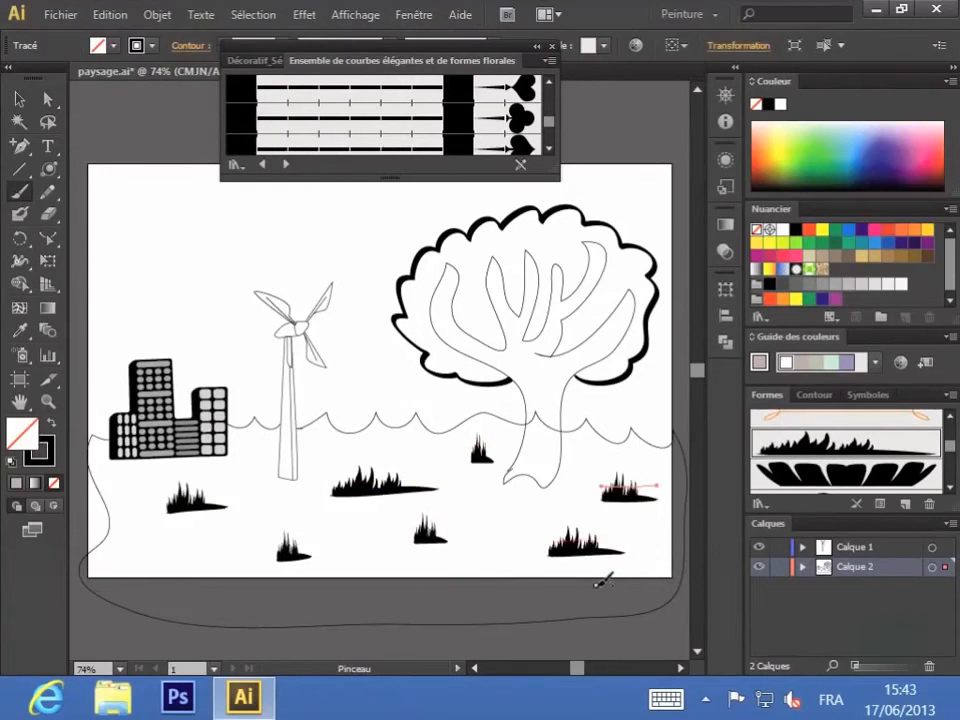